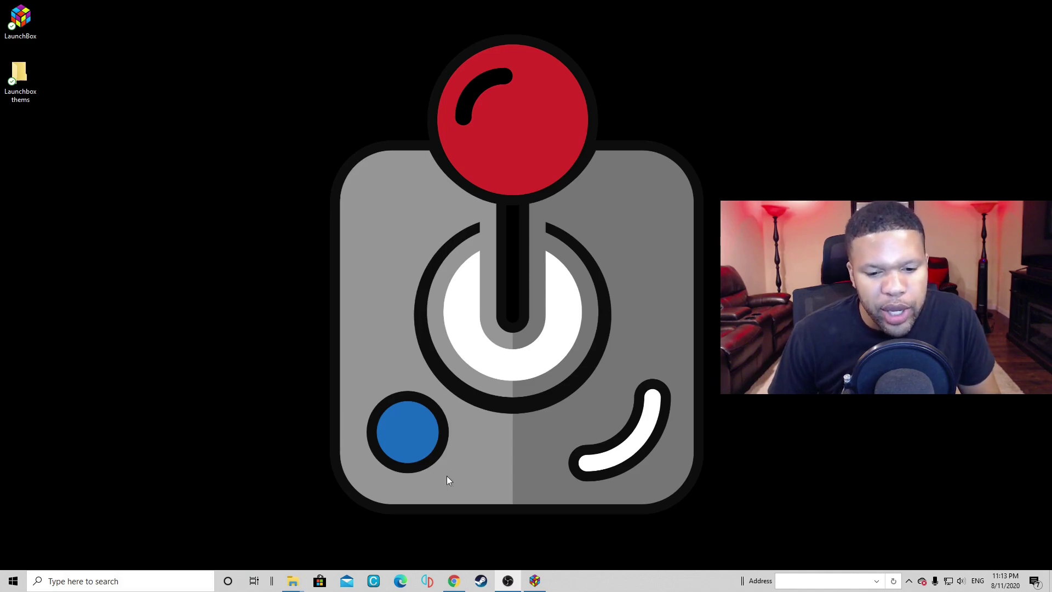
- Switch to Chrome and open the Neon Deluxe Arcade theme page from the LaunchBox Custom Themes list
left_click(454, 581)
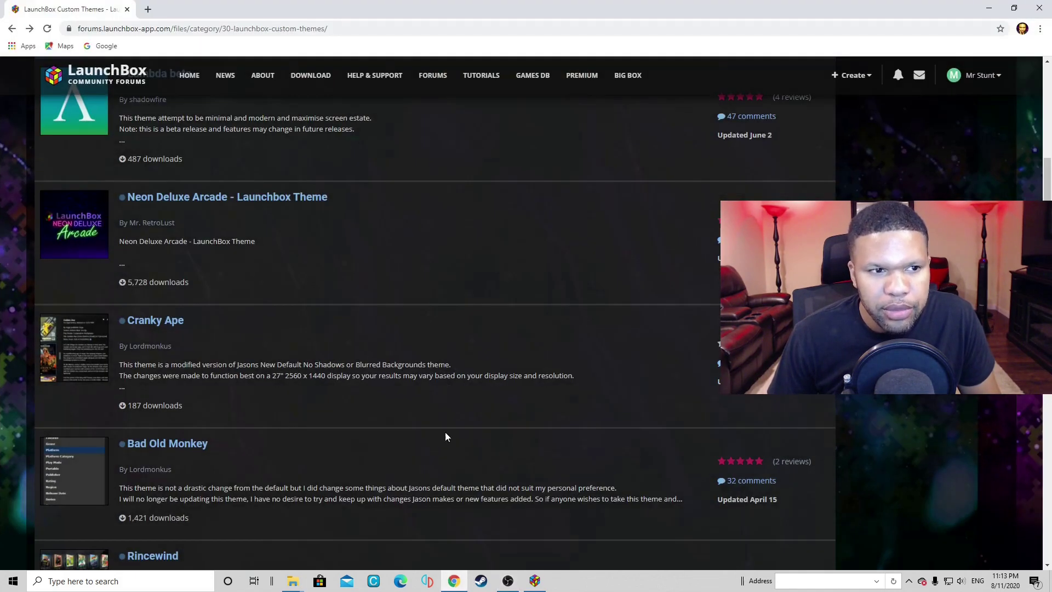
scroll(449, 428, "up", 5)
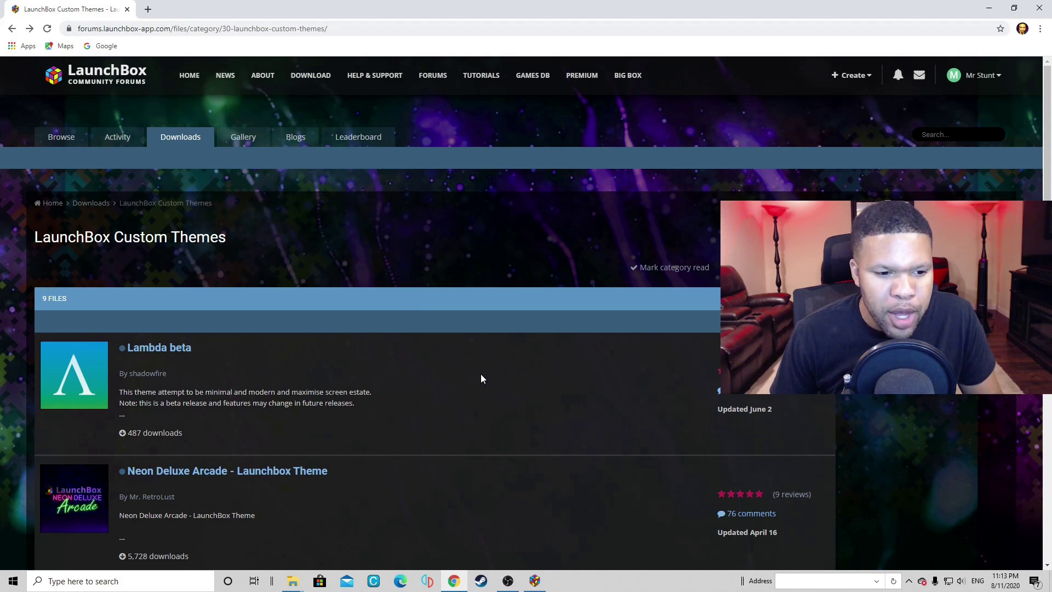
scroll(481, 379, "down", 3)
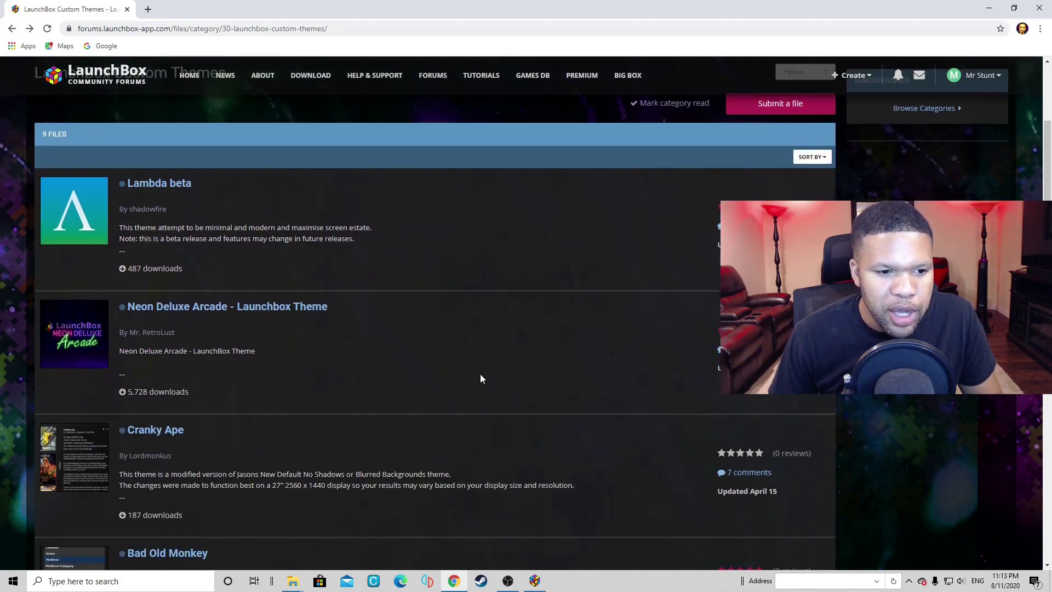
scroll(480, 378, "down", 1)
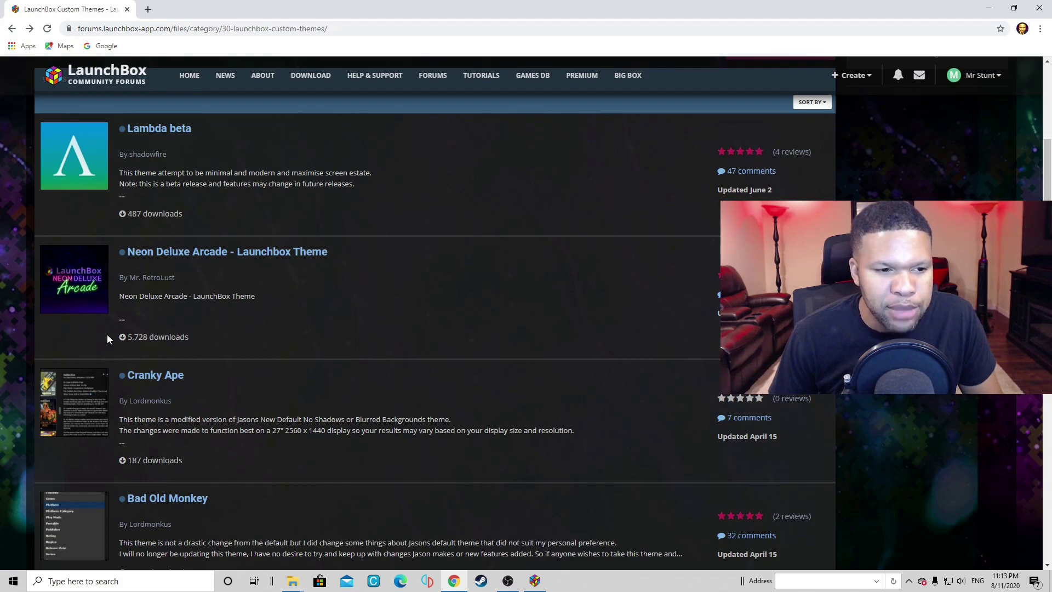
left_click(75, 276)
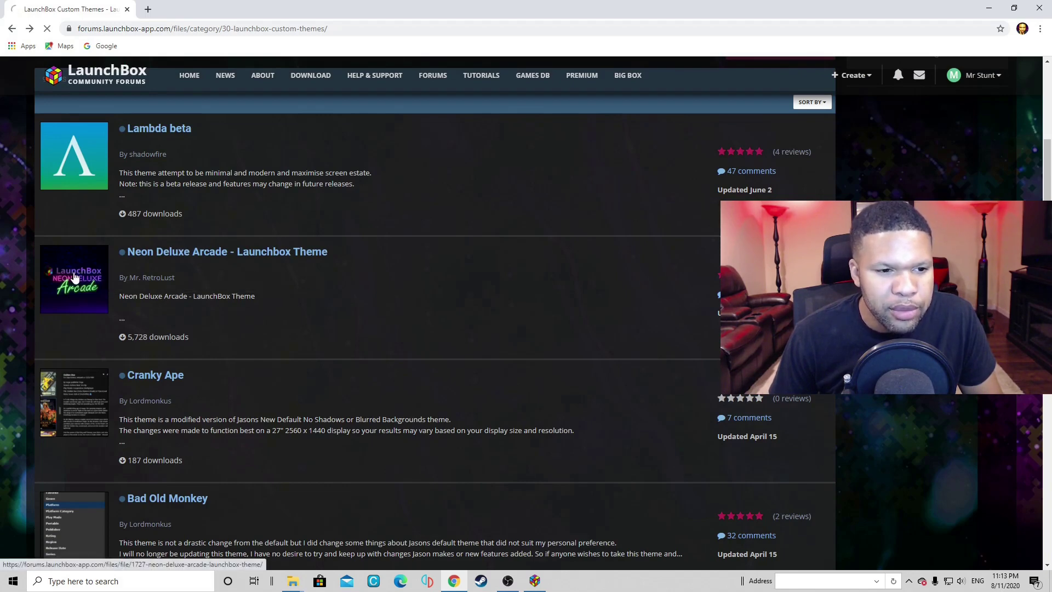
- Download Neon Deluxe Arcade LB - 1.9.zip from the theme's page
scroll(754, 468, "down", 1)
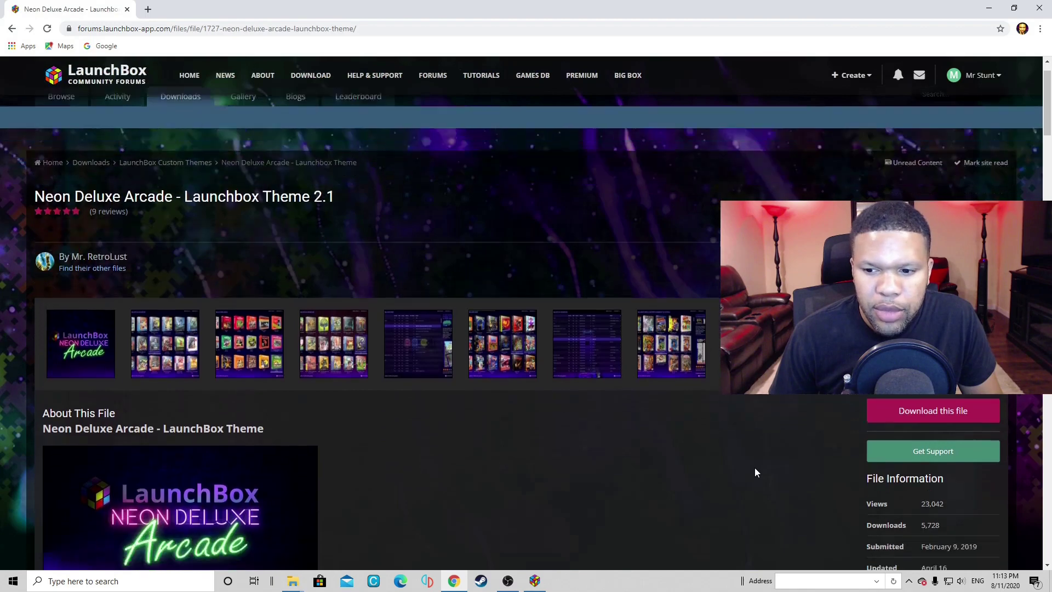
scroll(754, 468, "down", 3)
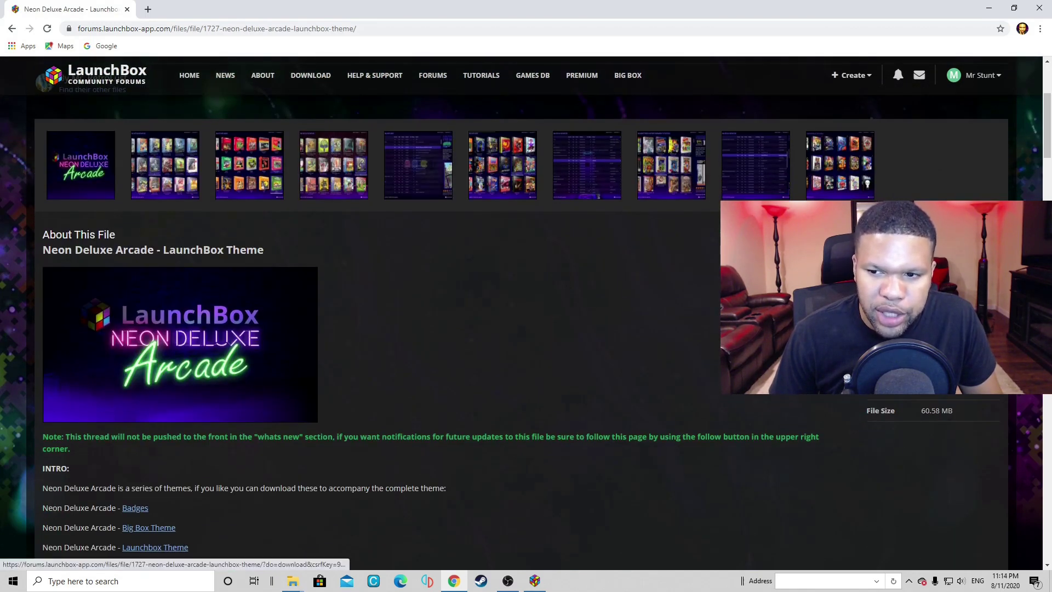
left_click(931, 236)
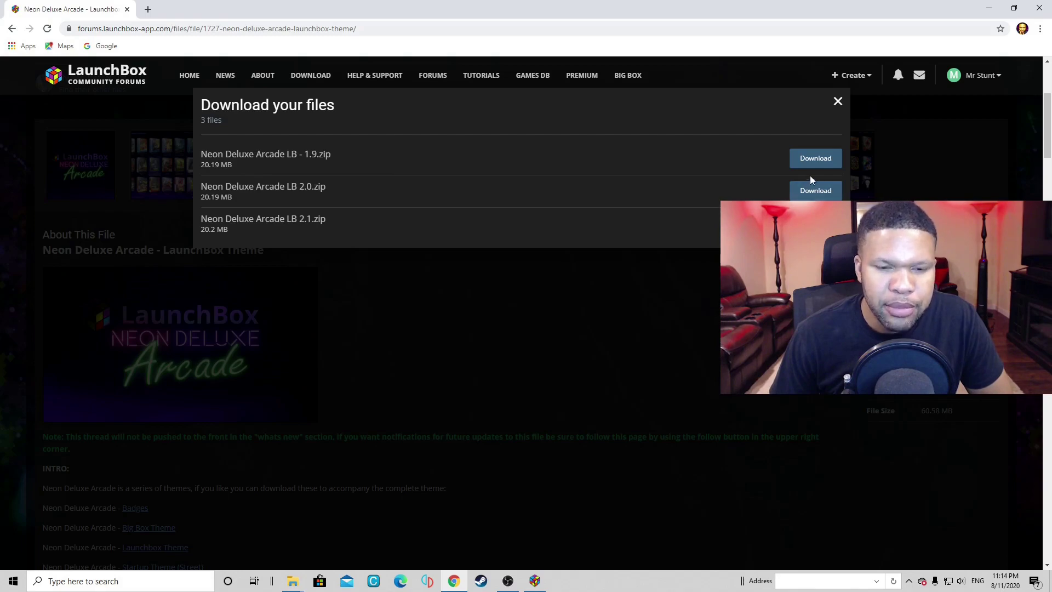
left_click(815, 160)
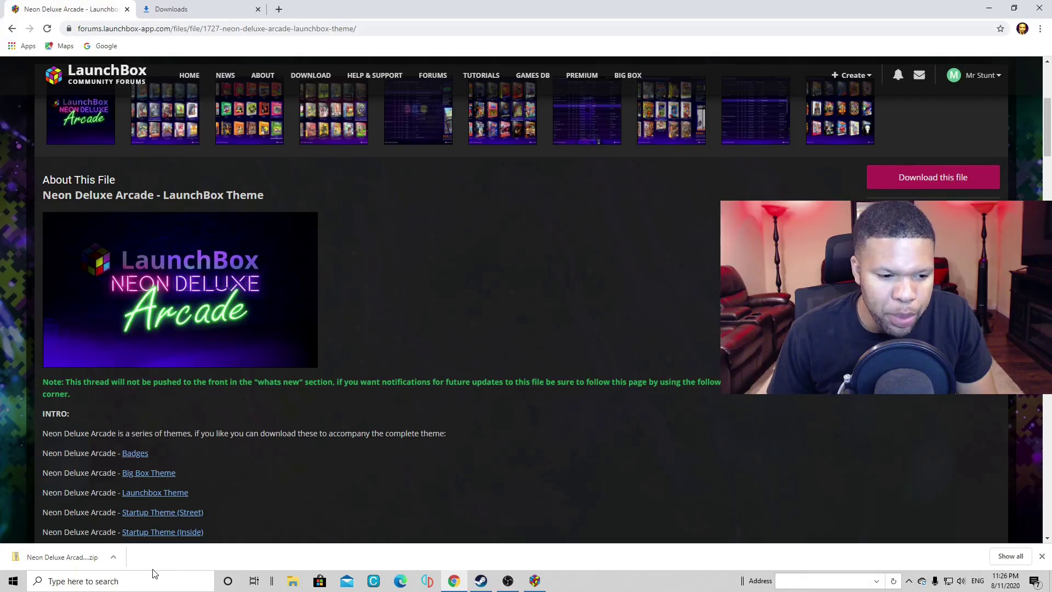
- Open the downloaded Neon Deluxe Arcade archive and copy its Neon Deluxe Arcade LB folder into the desktop folder Launchbox thems
left_click(237, 517)
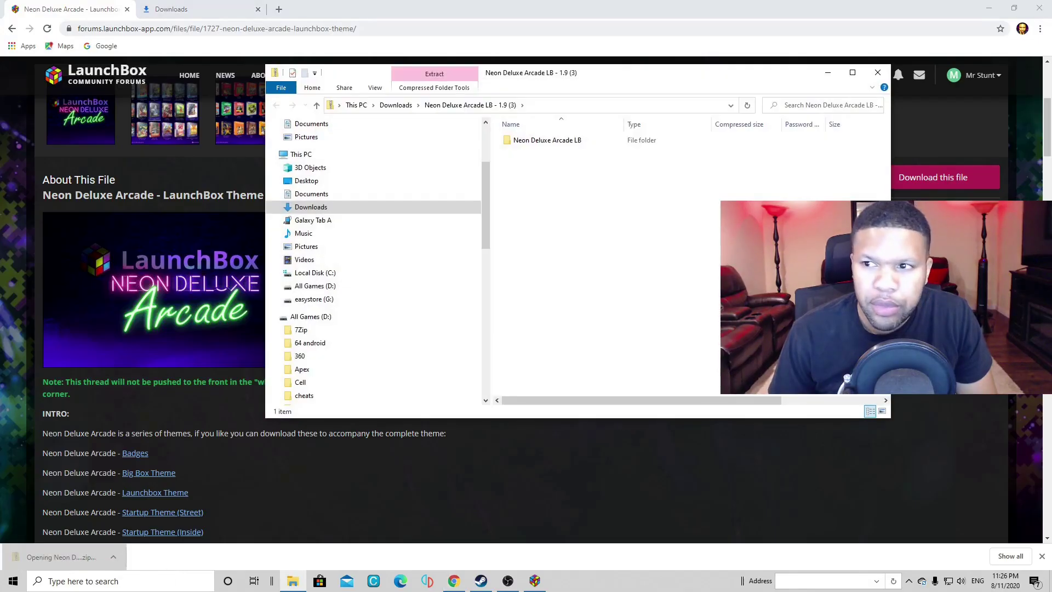
left_click(987, 21)
left_click(989, 8)
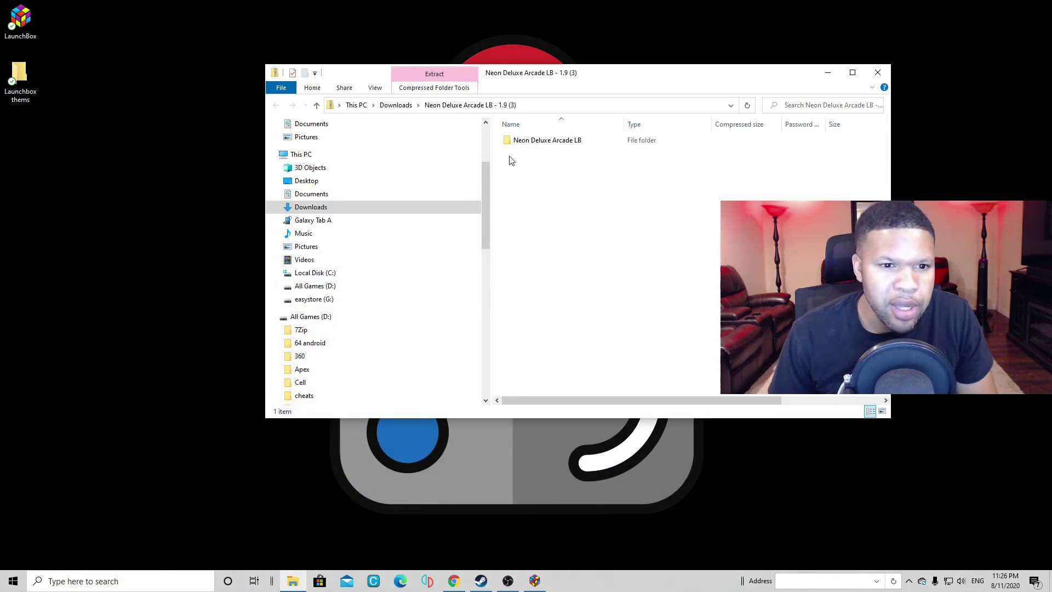
left_click_drag(554, 141, 24, 87)
left_click(877, 73)
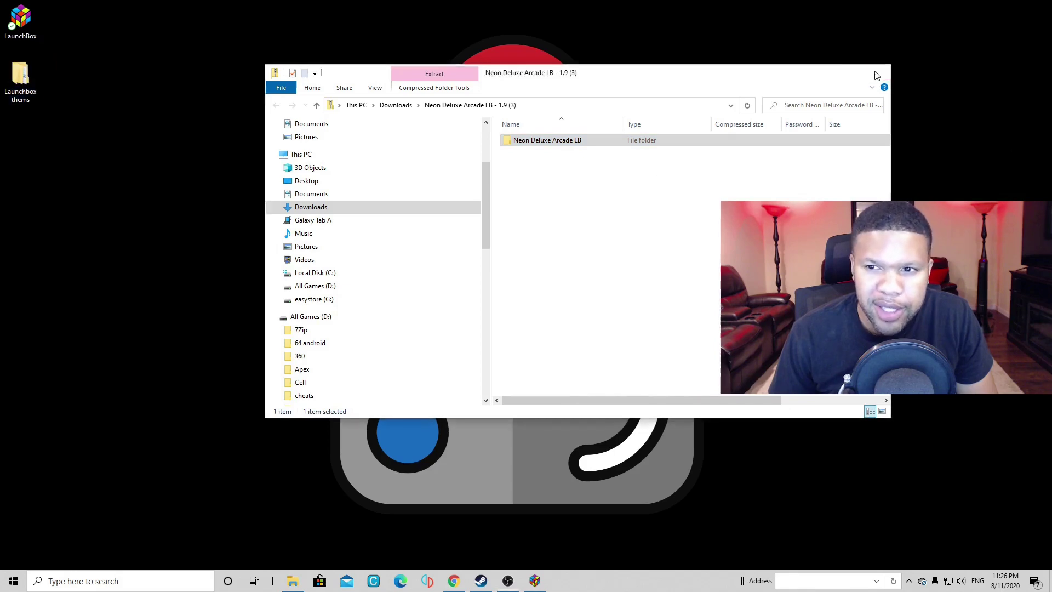
- Return to the LaunchBox Custom Themes list in Chrome and download the Back to the 80's launchbox Theme
left_click(456, 585)
left_click(47, 28)
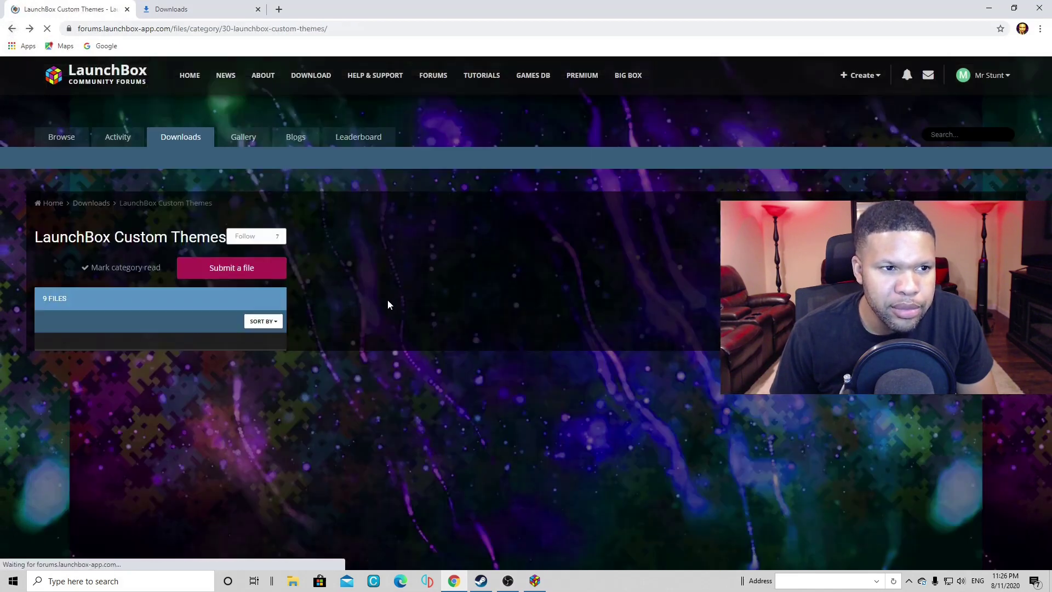
scroll(394, 291, "down", 7)
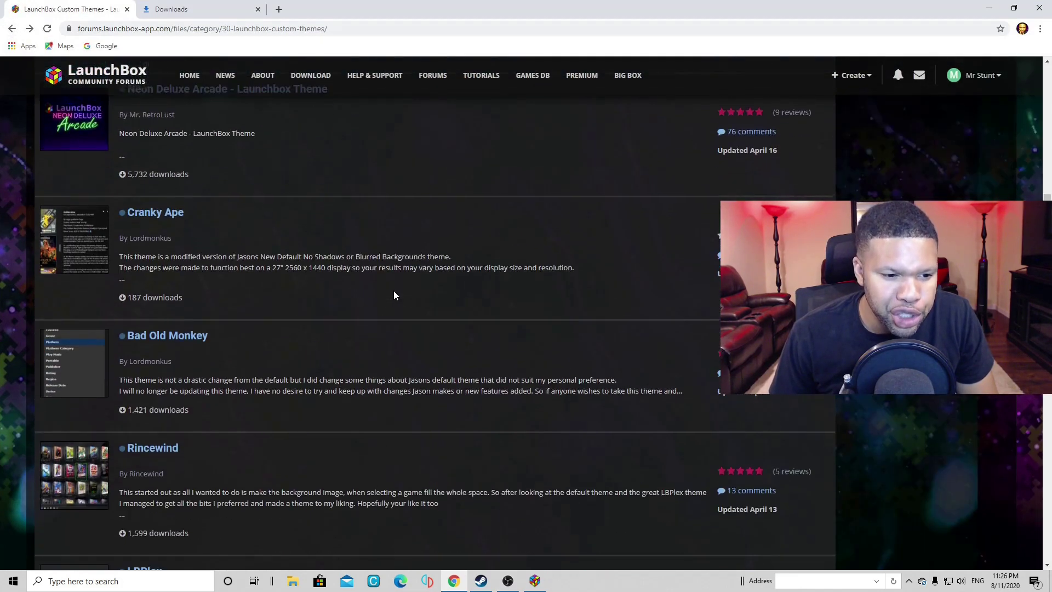
scroll(393, 290, "down", 6)
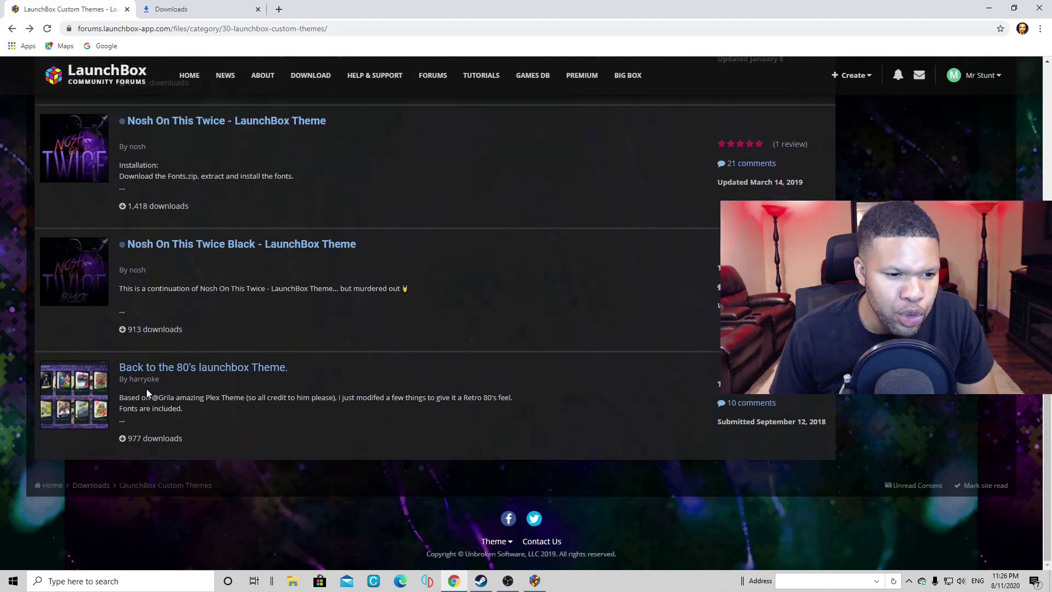
left_click(63, 398)
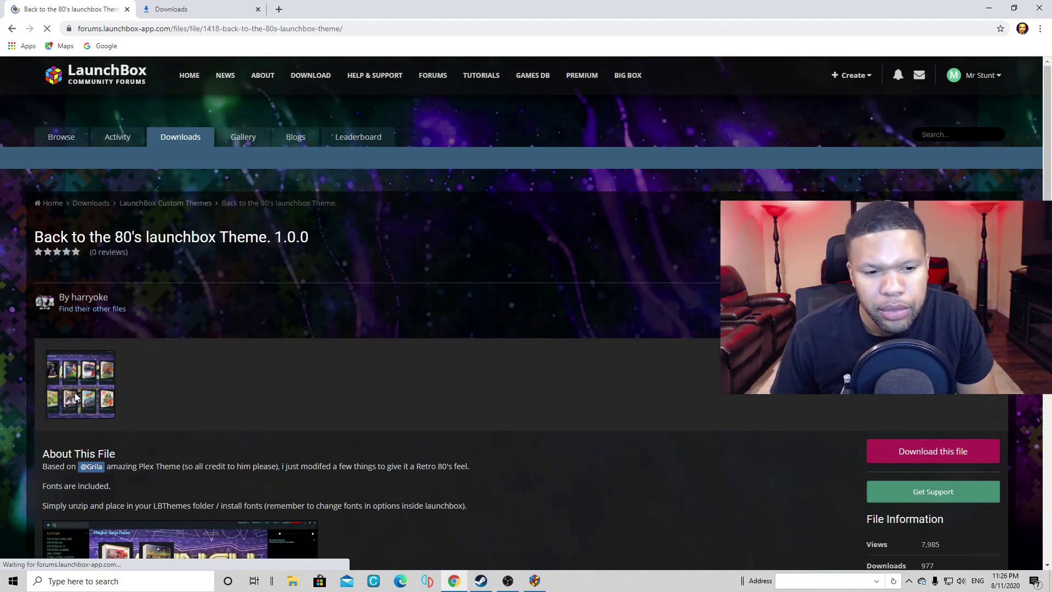
scroll(76, 396, "down", 5)
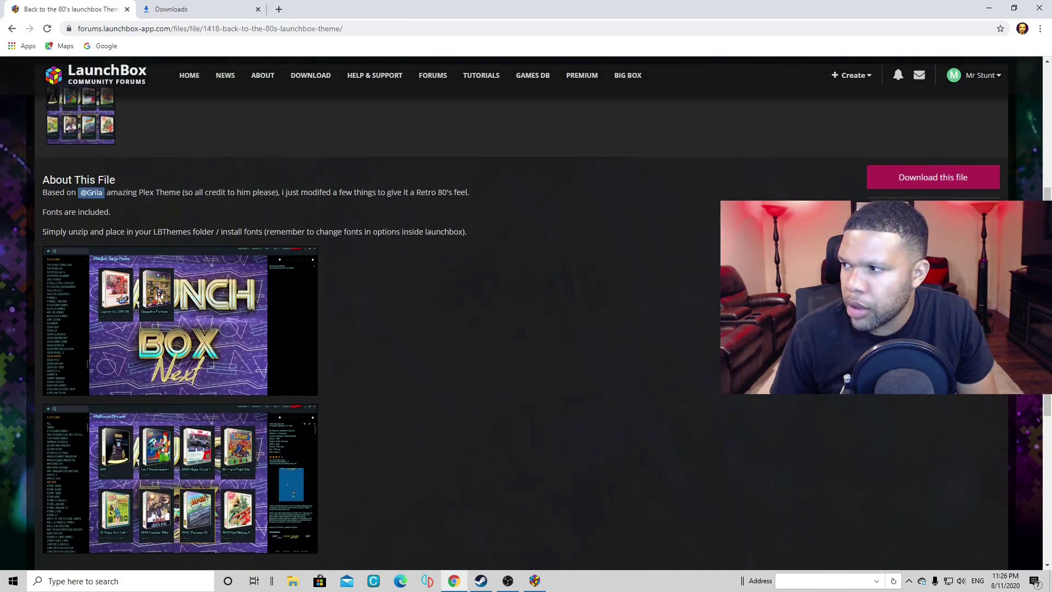
left_click(954, 181)
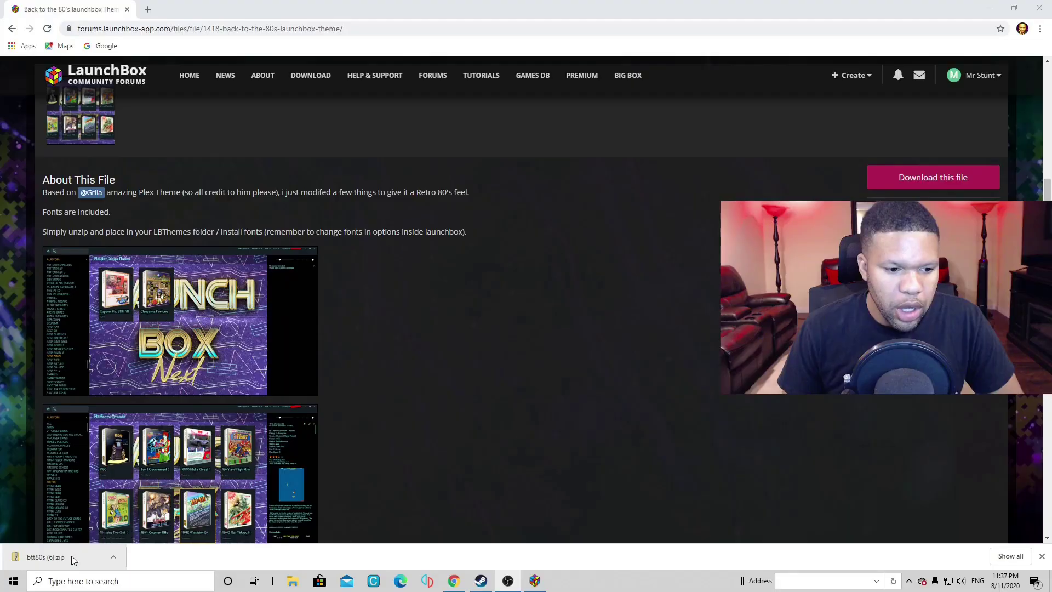
- Open the downloaded btt80s archive and copy its btt80ss folder into the desktop folder Launchbox thems
left_click(72, 557)
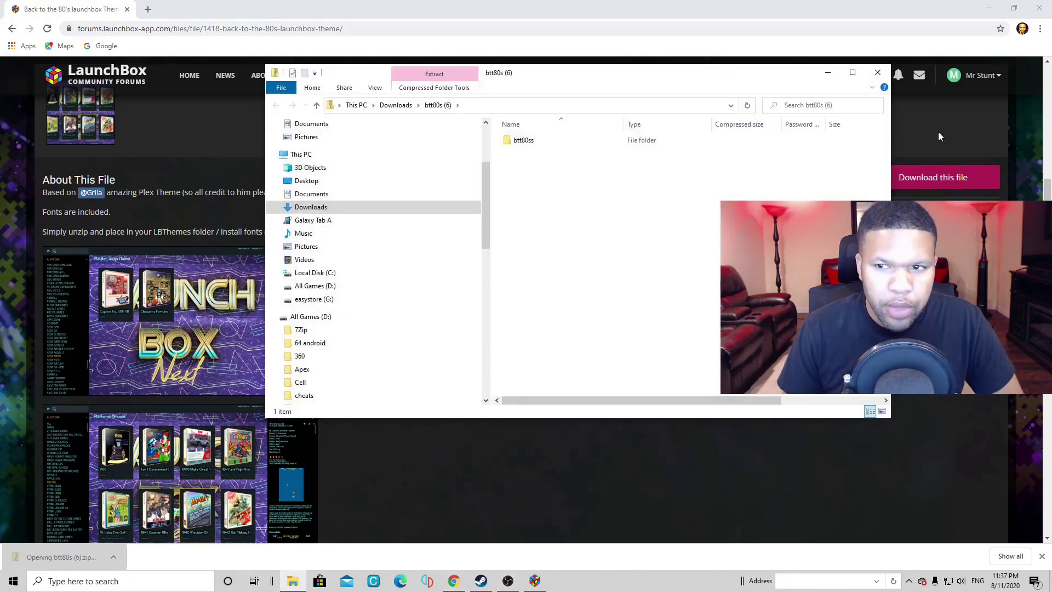
left_click(1039, 9)
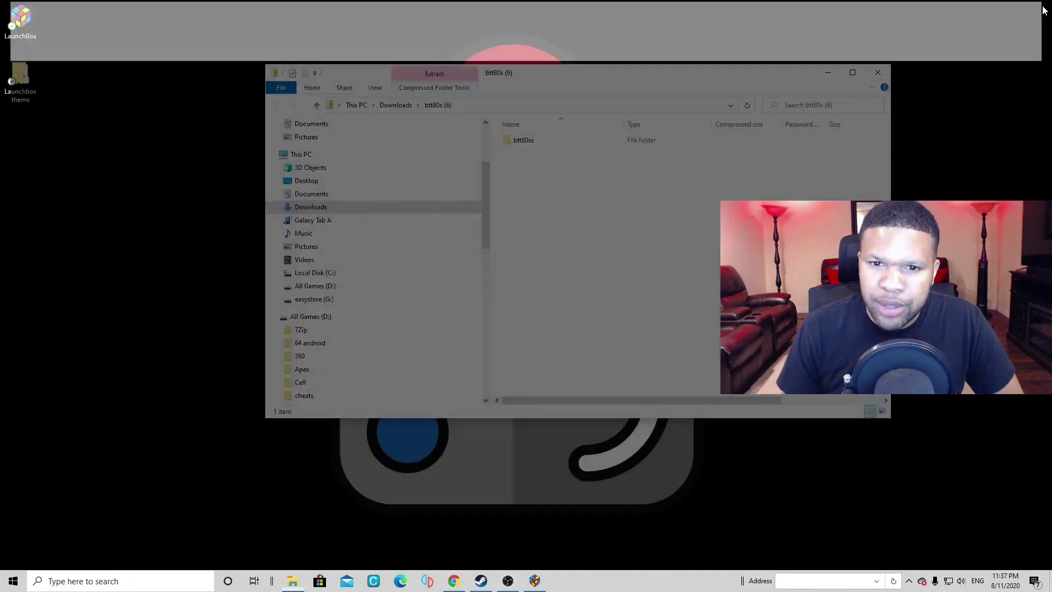
left_click_drag(532, 141, 27, 94)
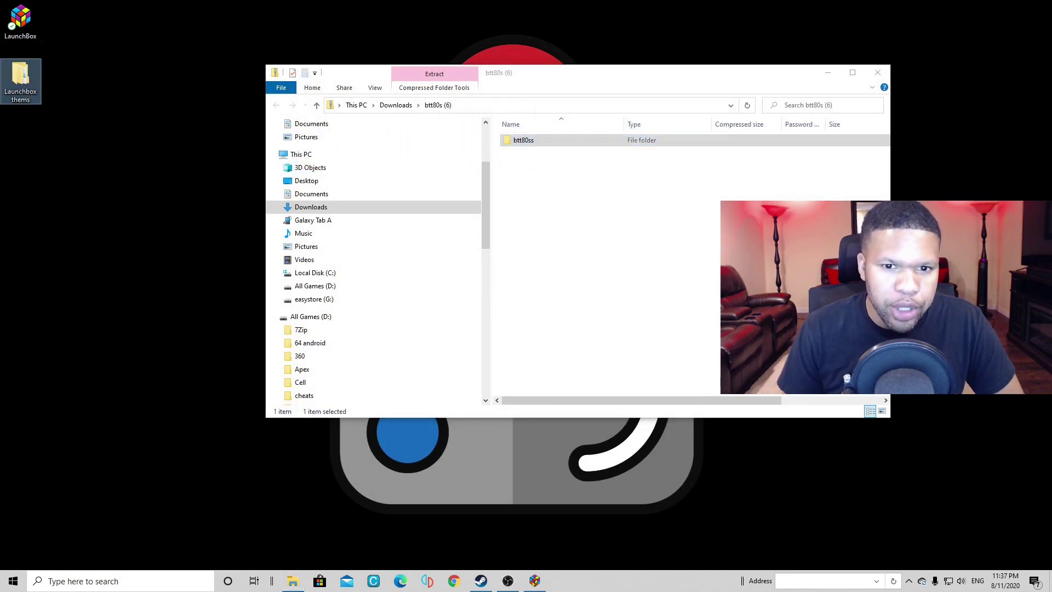
left_click(876, 72)
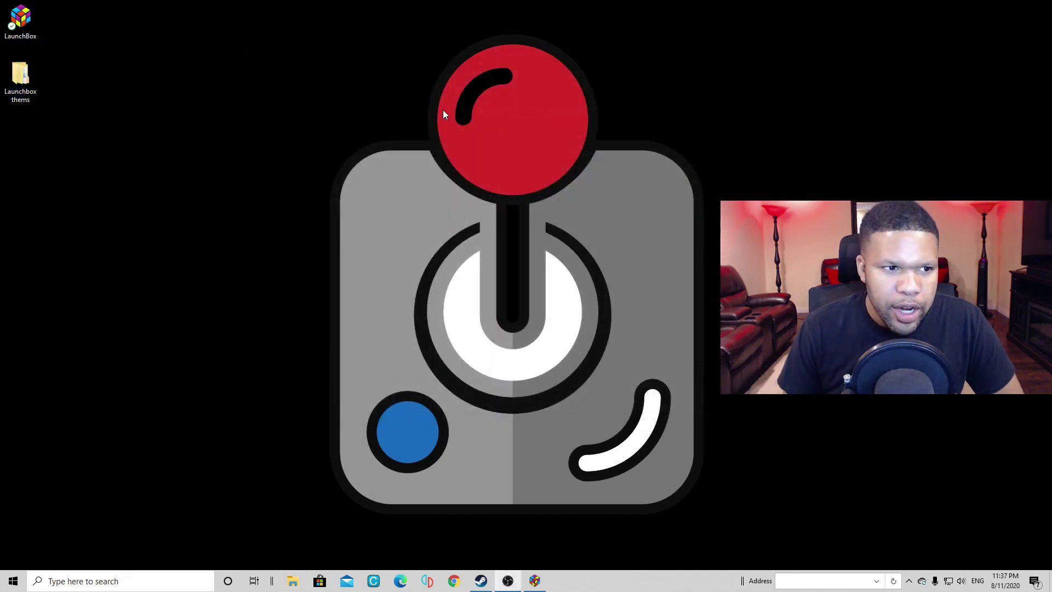
- Copy the btt80ss and Neon Deluxe Arcade LB folders from Launchbox thems into the LBThemes folder of the LaunchBox installation on drive D:
double_click(21, 76)
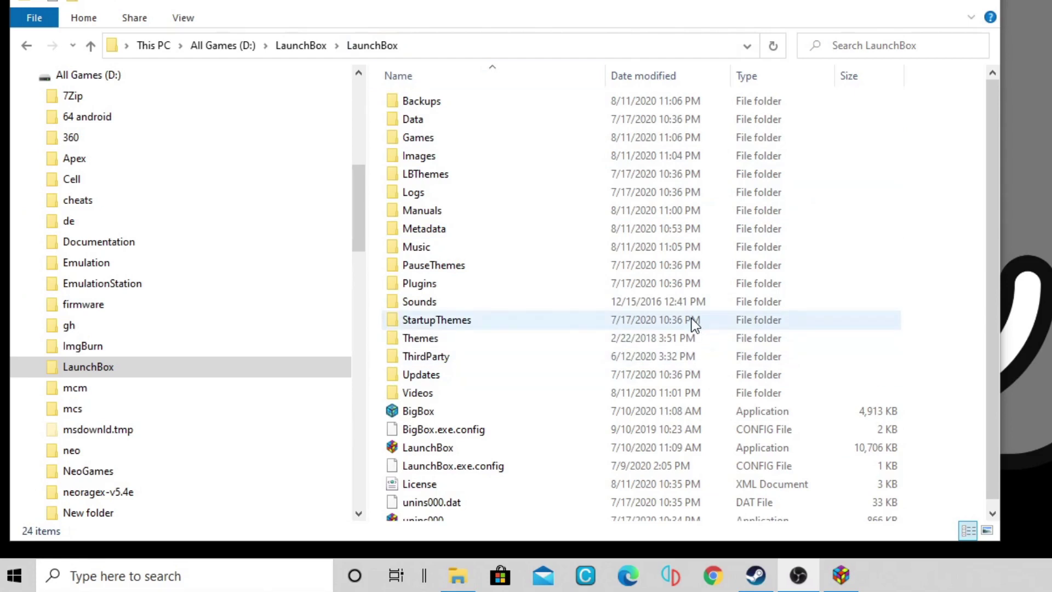
double_click(443, 174)
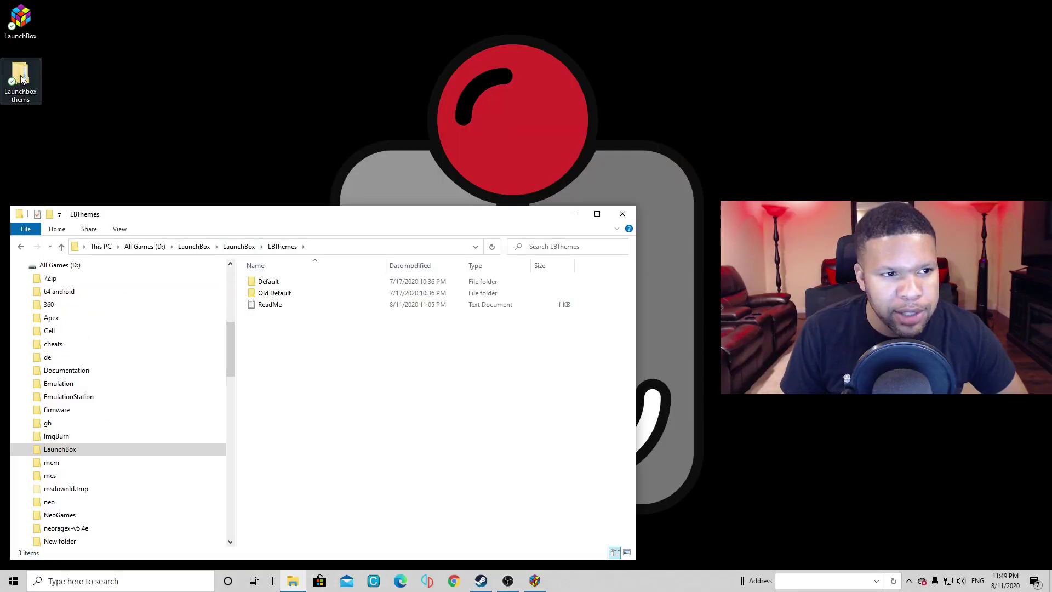
double_click(21, 79)
left_click_drag(270, 112, 286, 408)
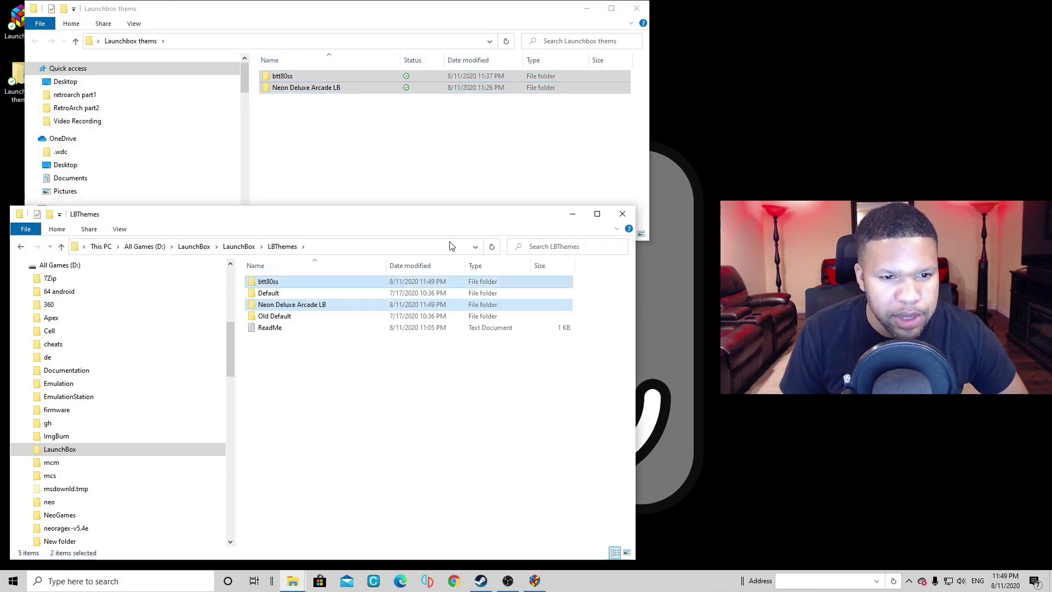
left_click(638, 9)
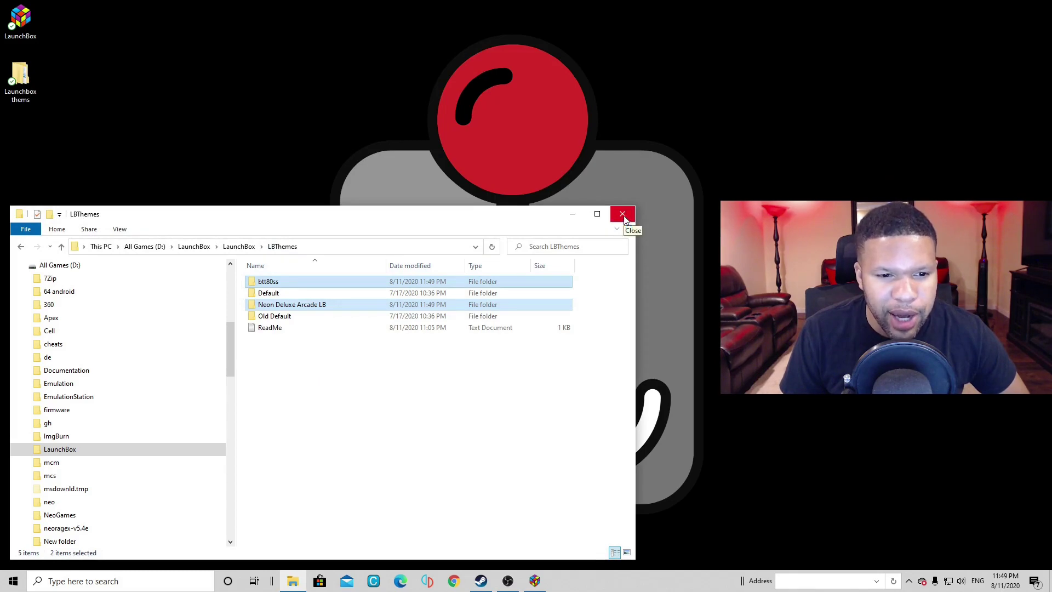
left_click(623, 215)
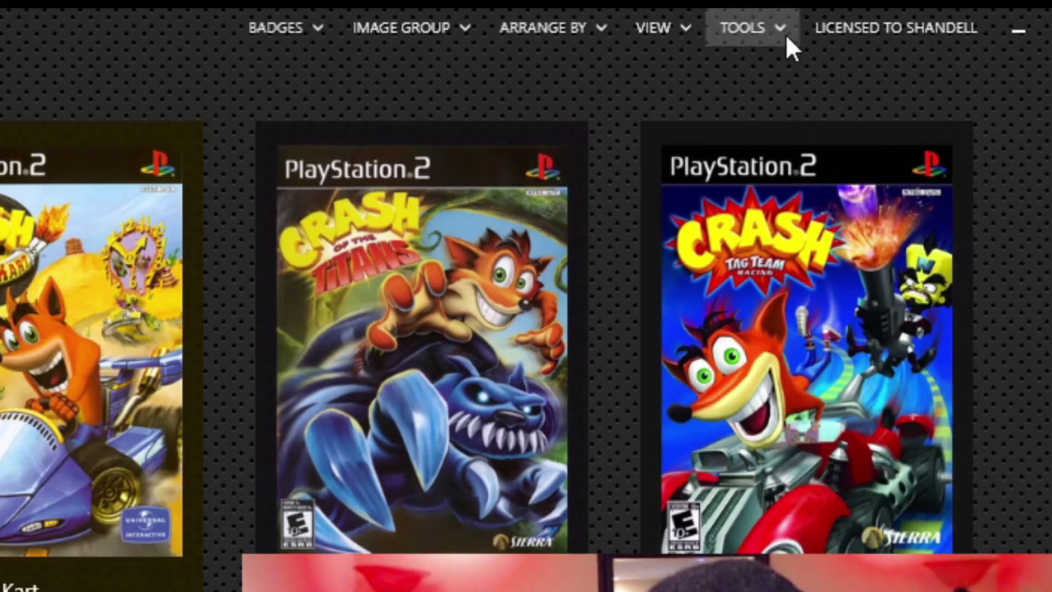
- Set the theme in LaunchBox's Visuals options to Neon Deluxe Arcade LB and apply the change
left_click(918, 8)
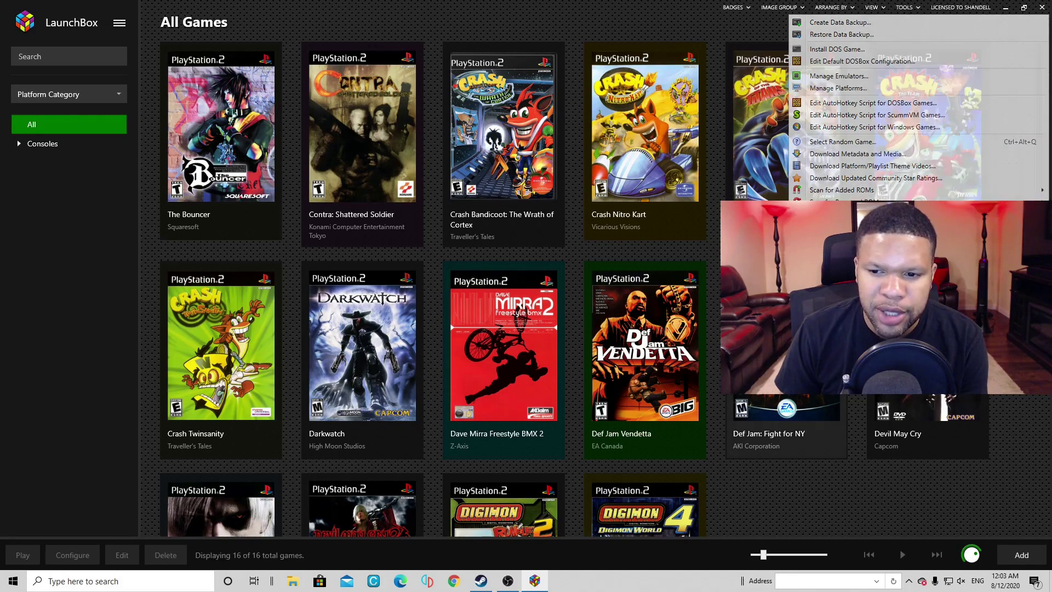
left_click(838, 372)
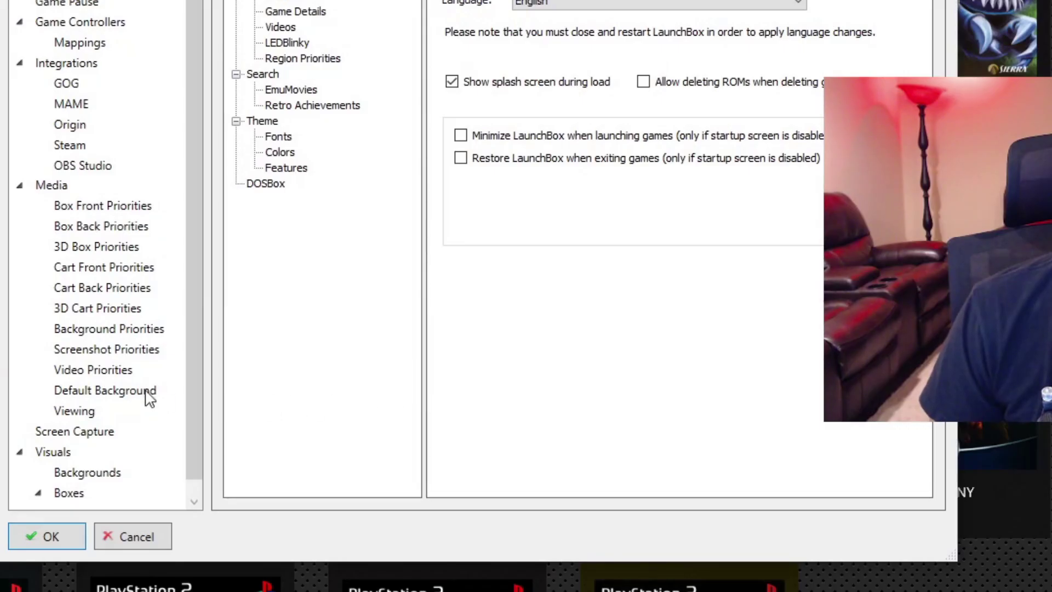
left_click(53, 452)
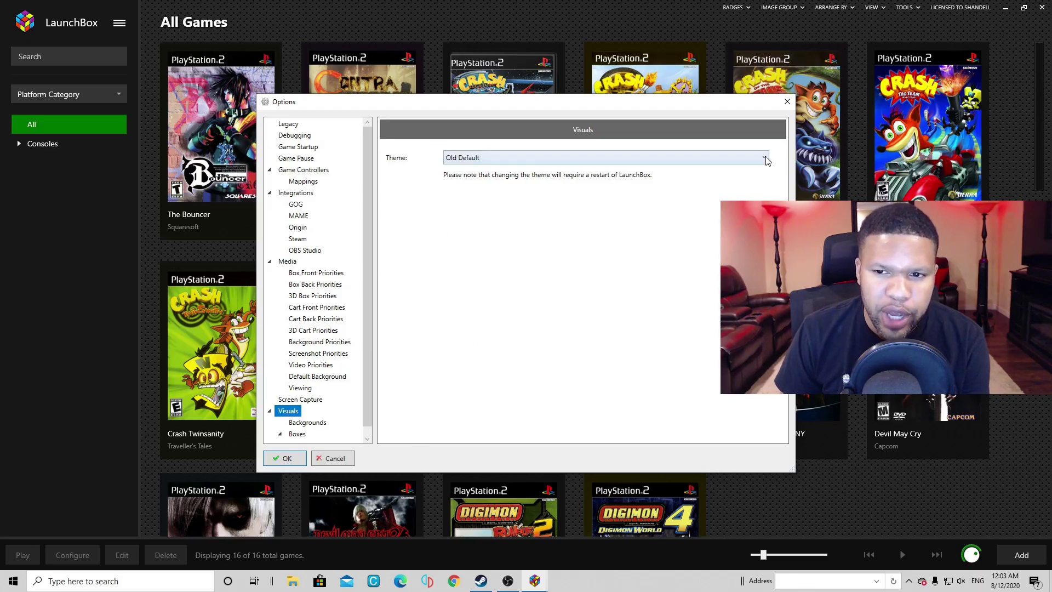
left_click(592, 157)
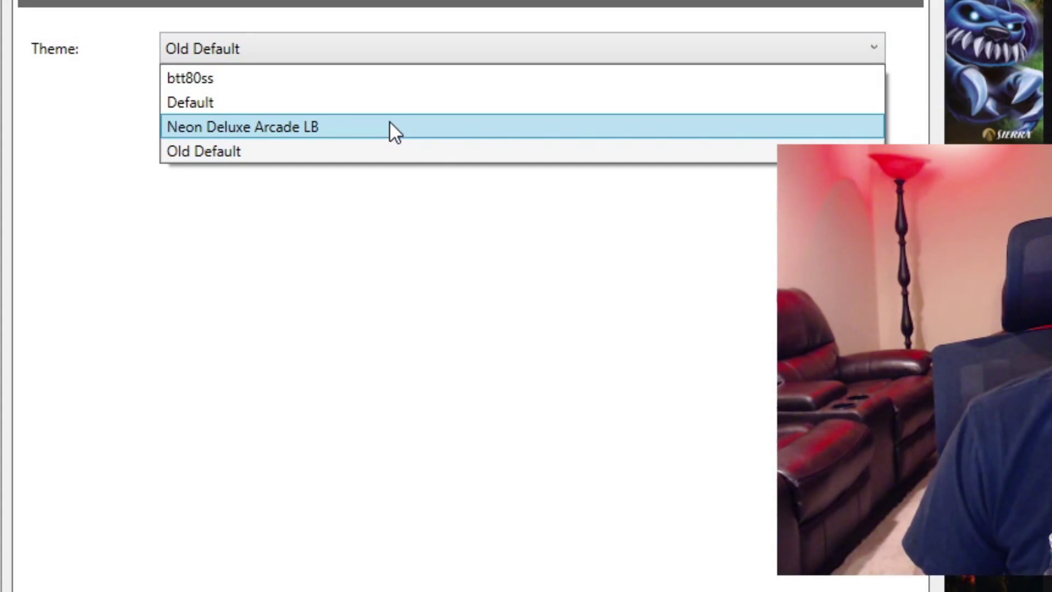
left_click(362, 126)
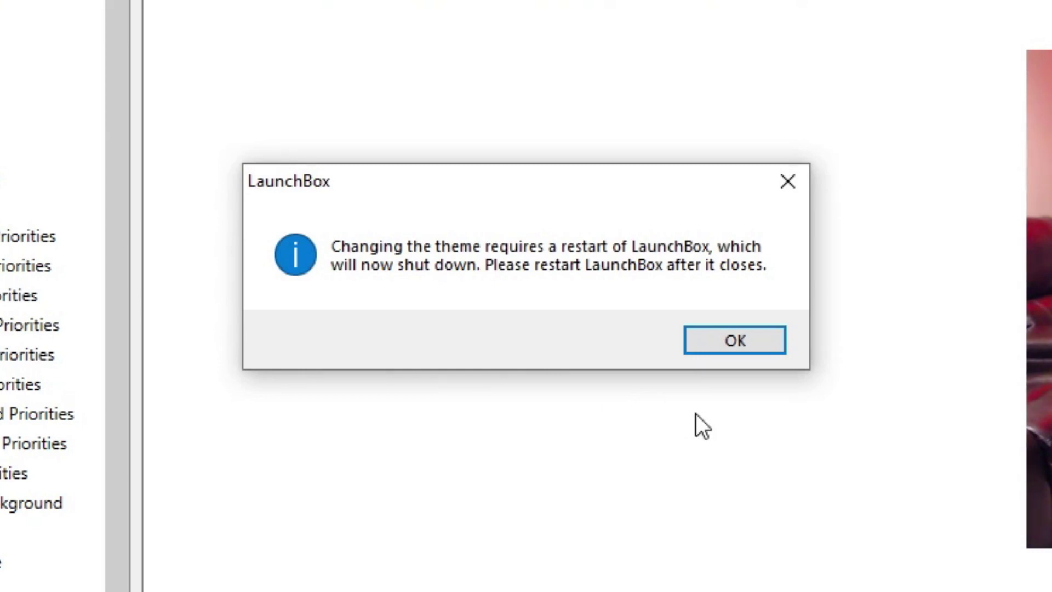
- Let LaunchBox shut down, start it again from the desktop and dismiss the Welcome to LaunchBox window
left_click(752, 349)
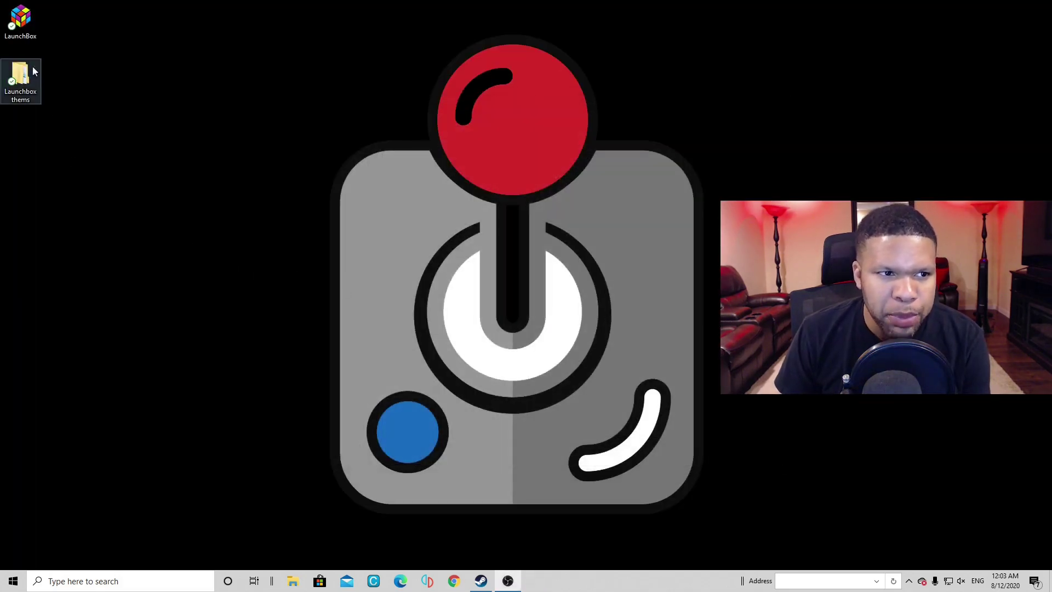
double_click(18, 20)
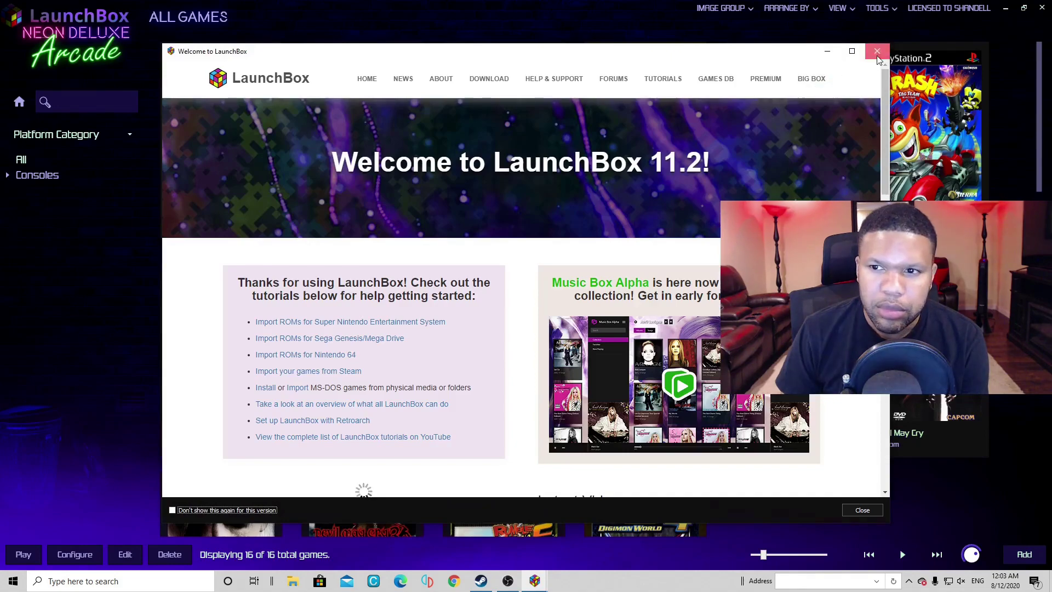
left_click(877, 51)
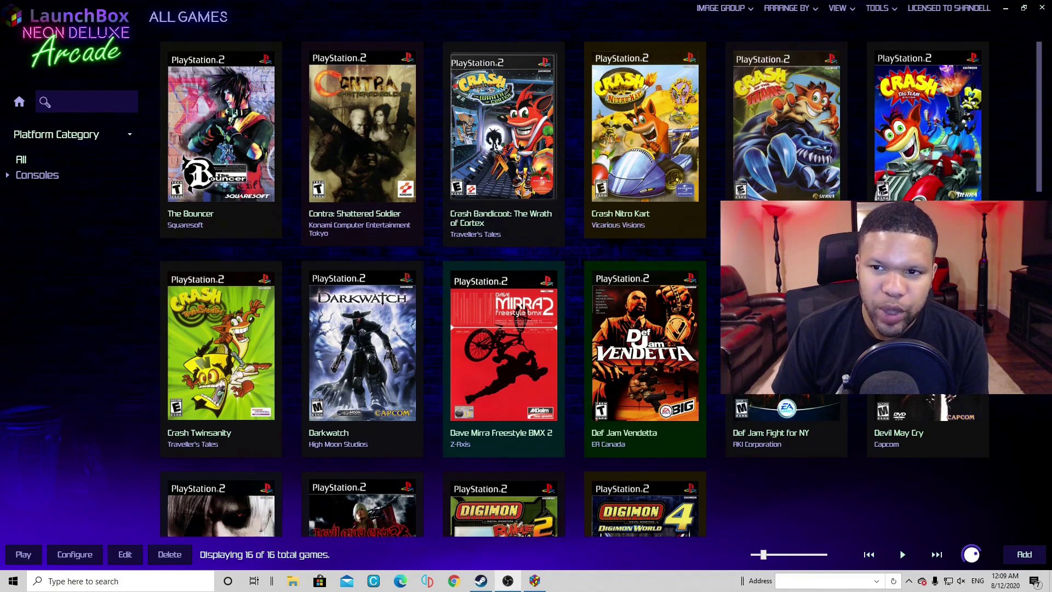
- Set the theme in LaunchBox's Visuals options to btt80ss and accept the shutdown required by the change
left_click(889, 10)
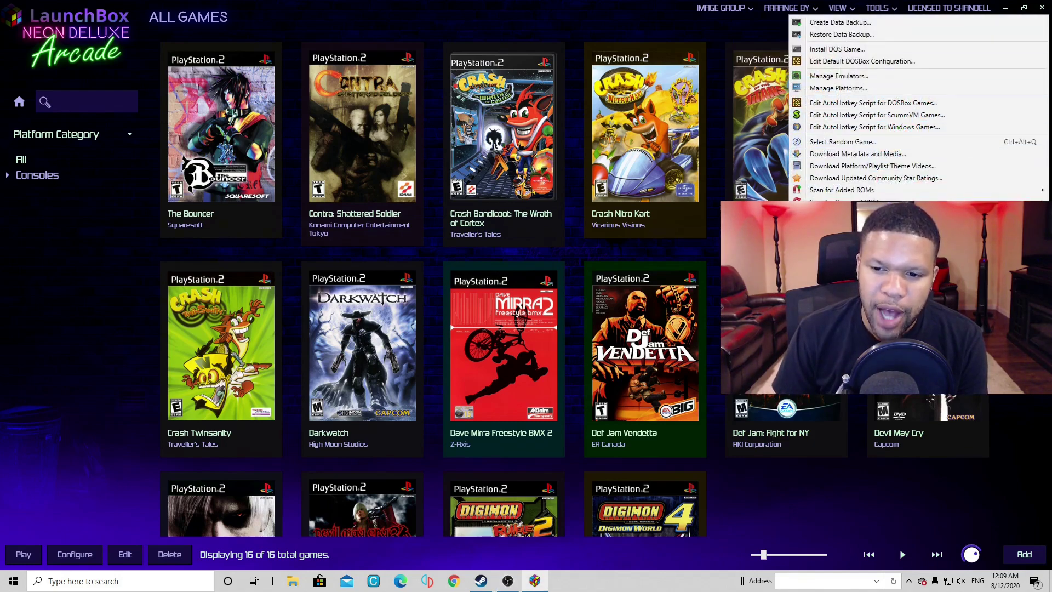
left_click(786, 340)
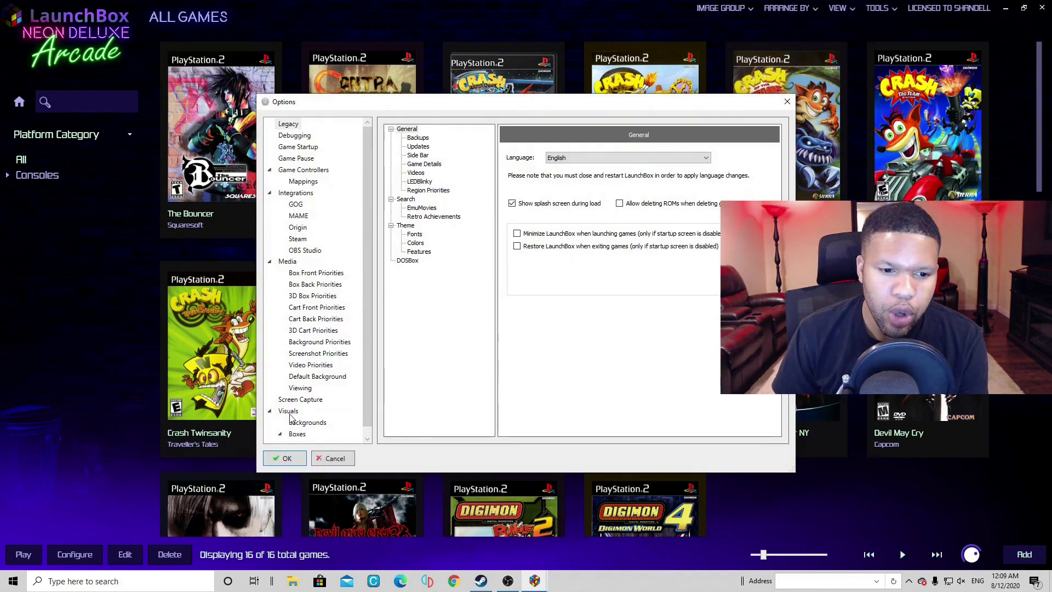
left_click(288, 412)
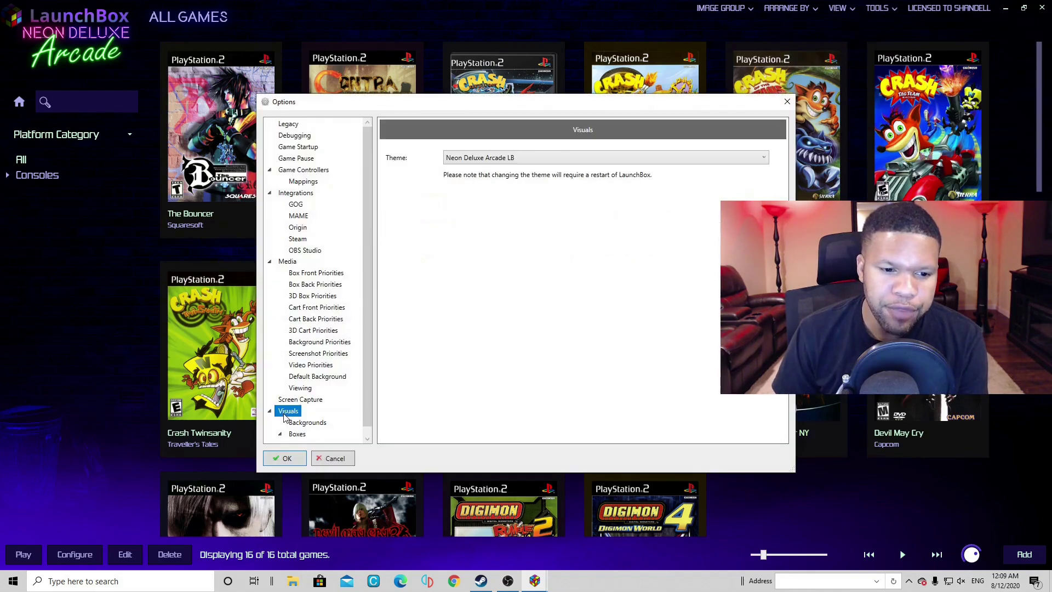
left_click(766, 158)
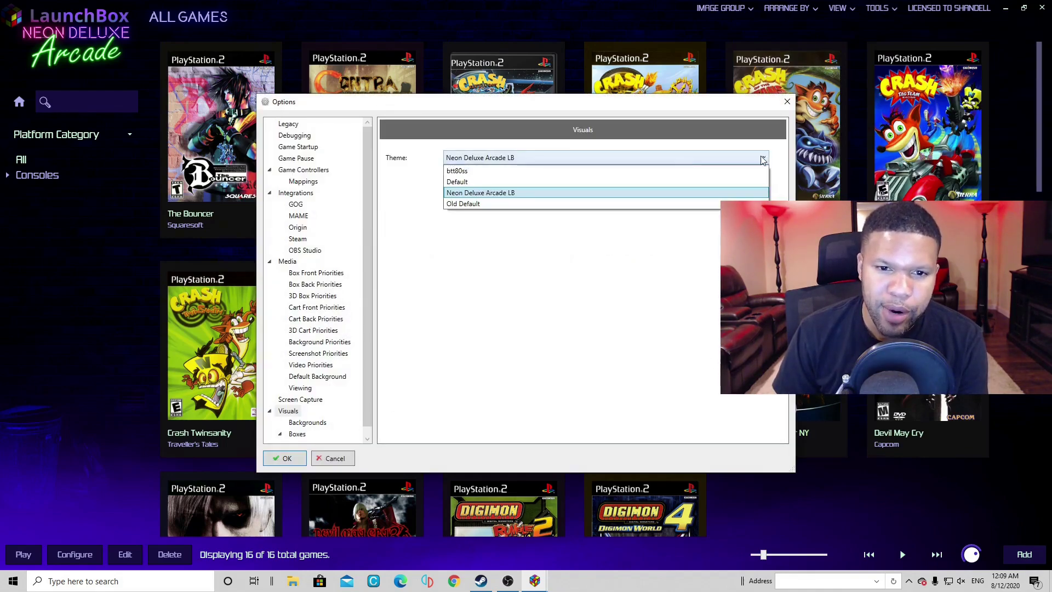
left_click(460, 171)
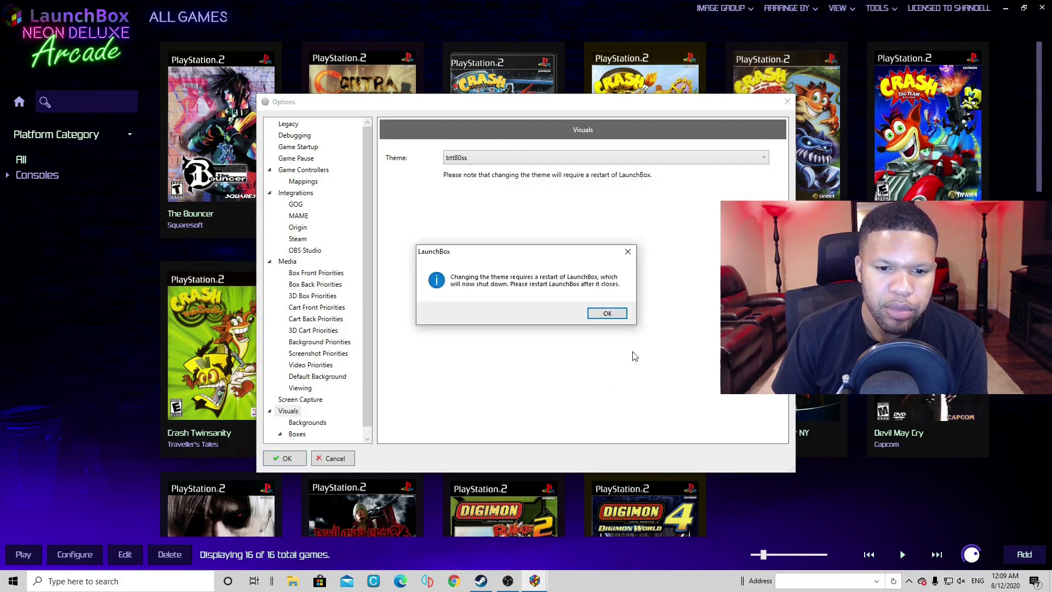
left_click(606, 313)
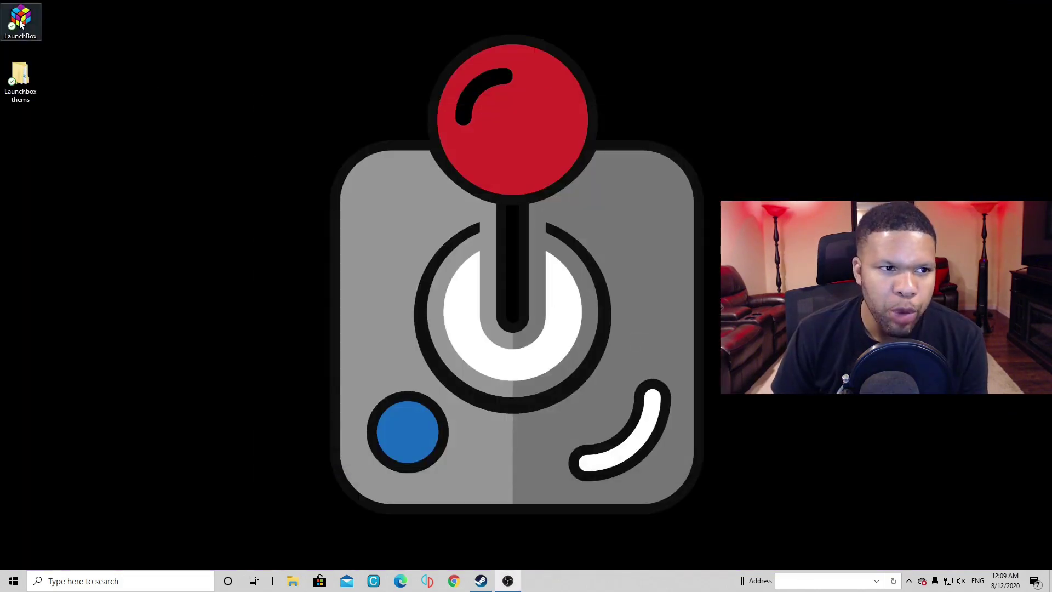
- Start LaunchBox again from the desktop without its welcome window and select Def Jam: Fight for NY in the All Games grid
double_click(20, 21)
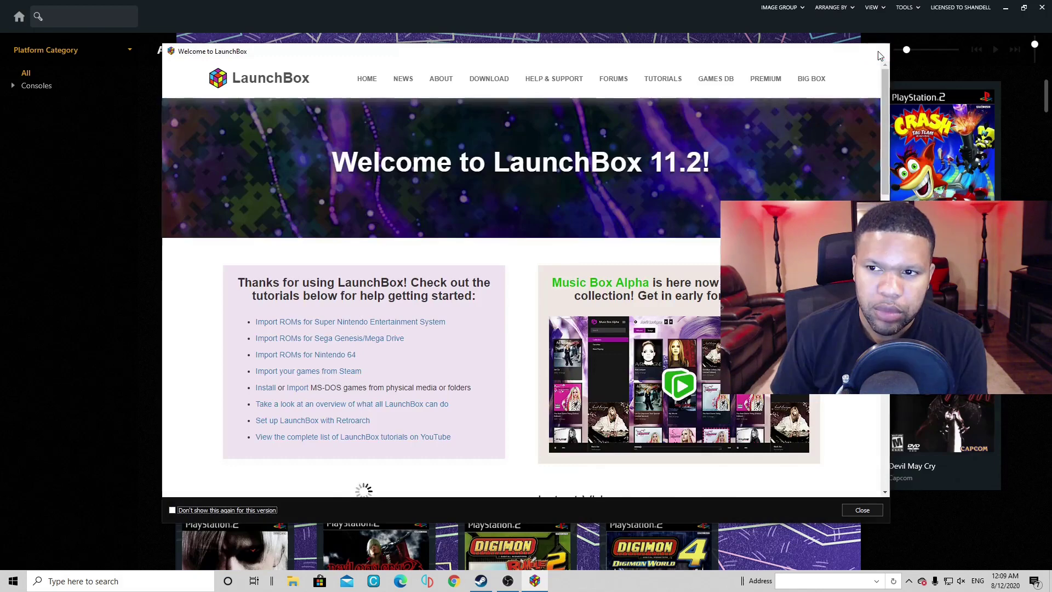
left_click(872, 54)
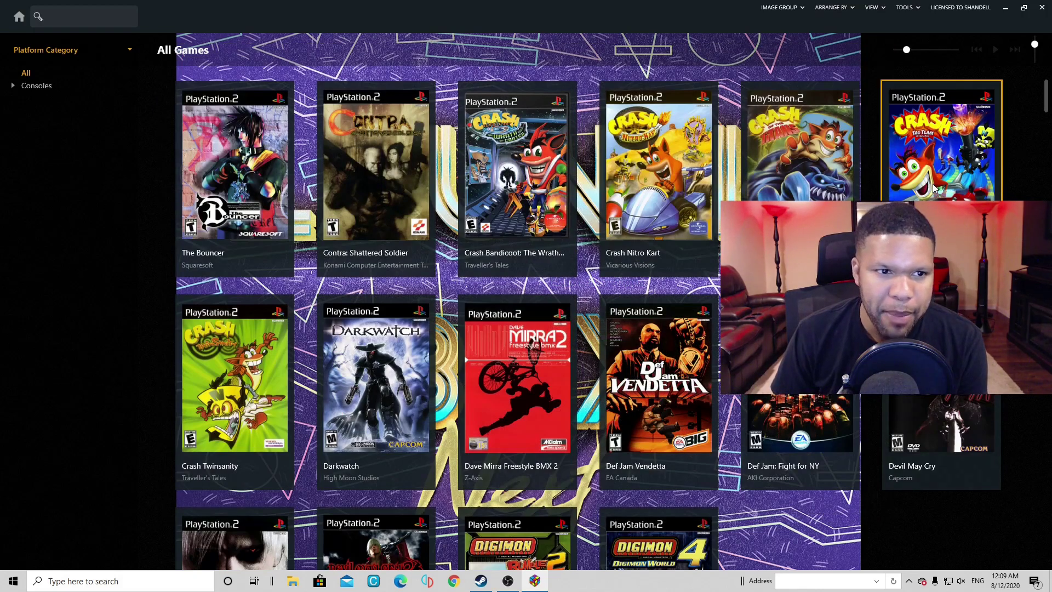
key("Down")
key("Left")
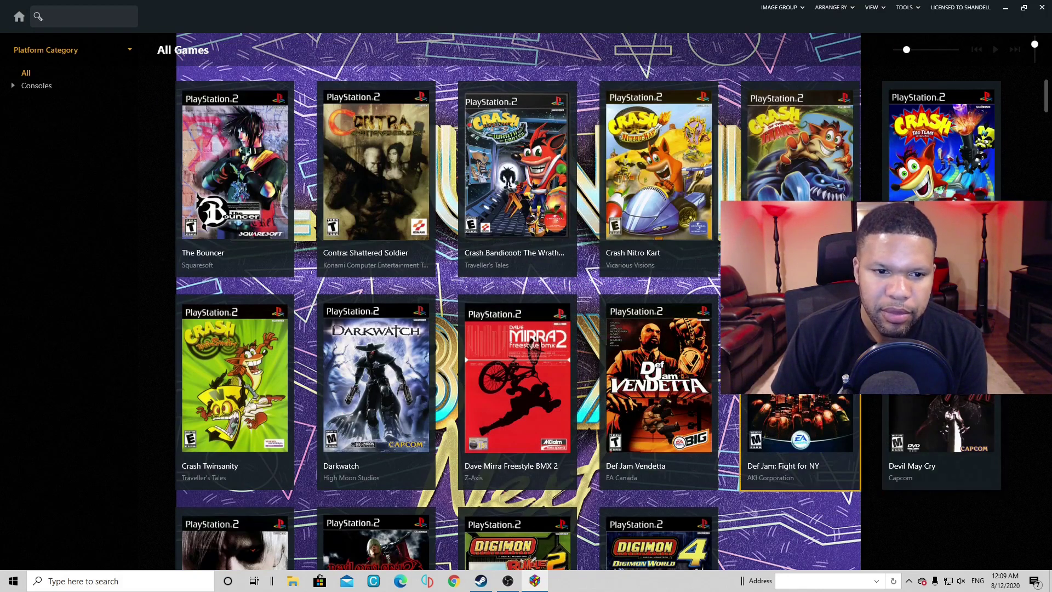